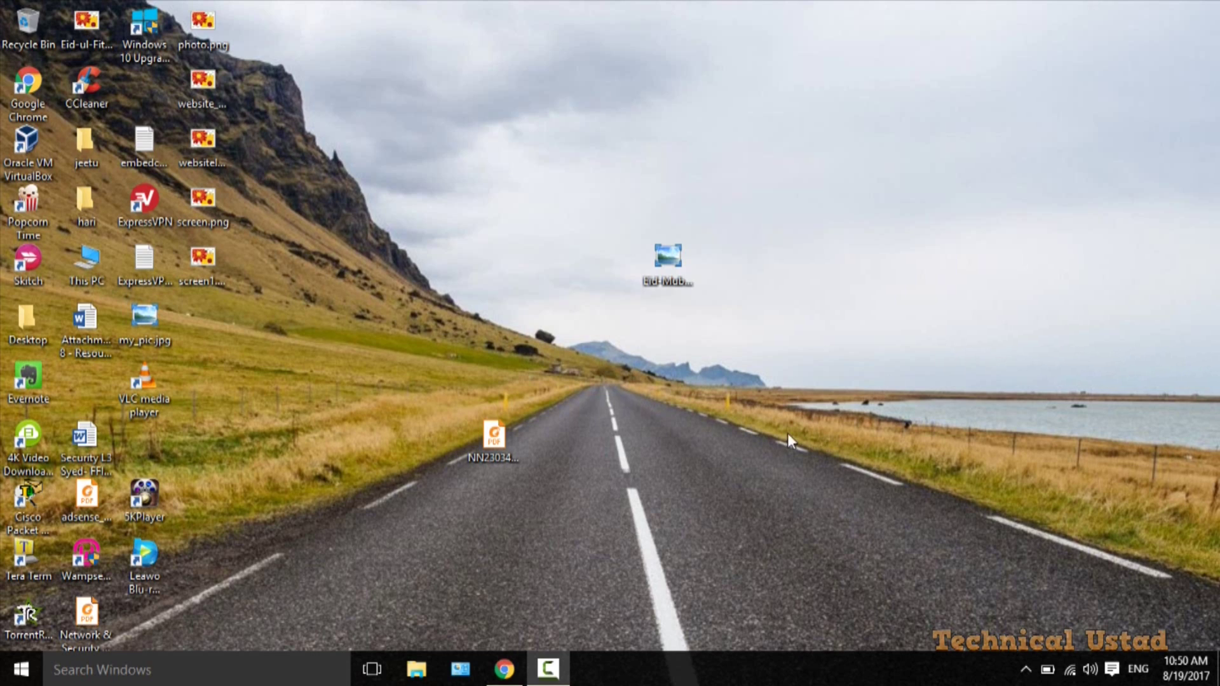
- Open Control Panel from the Win+X menu and get back to All Control Panel Items
right_click(41, 675)
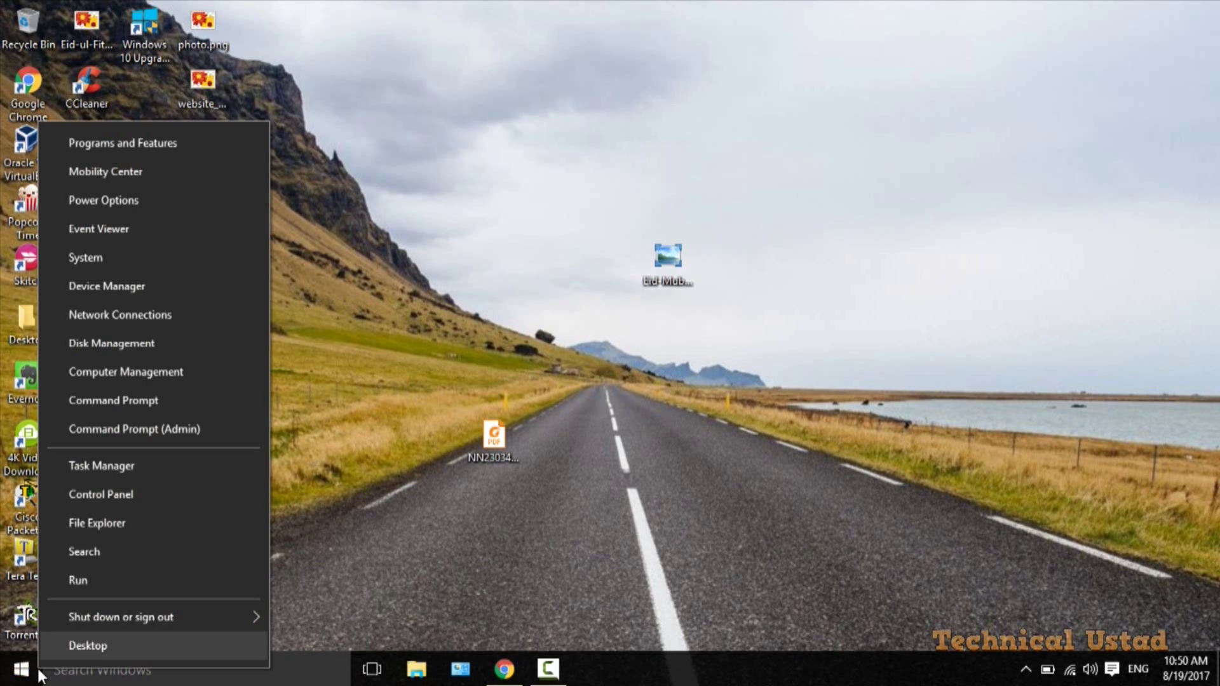
left_click(125, 494)
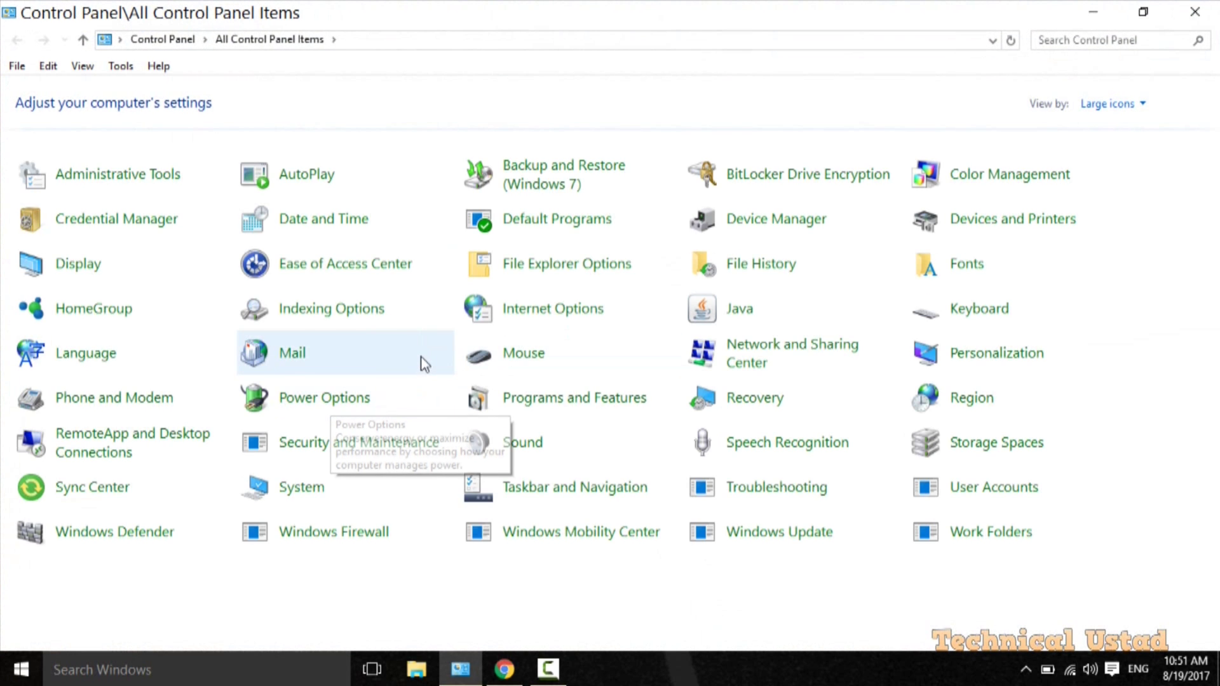
left_click(534, 454)
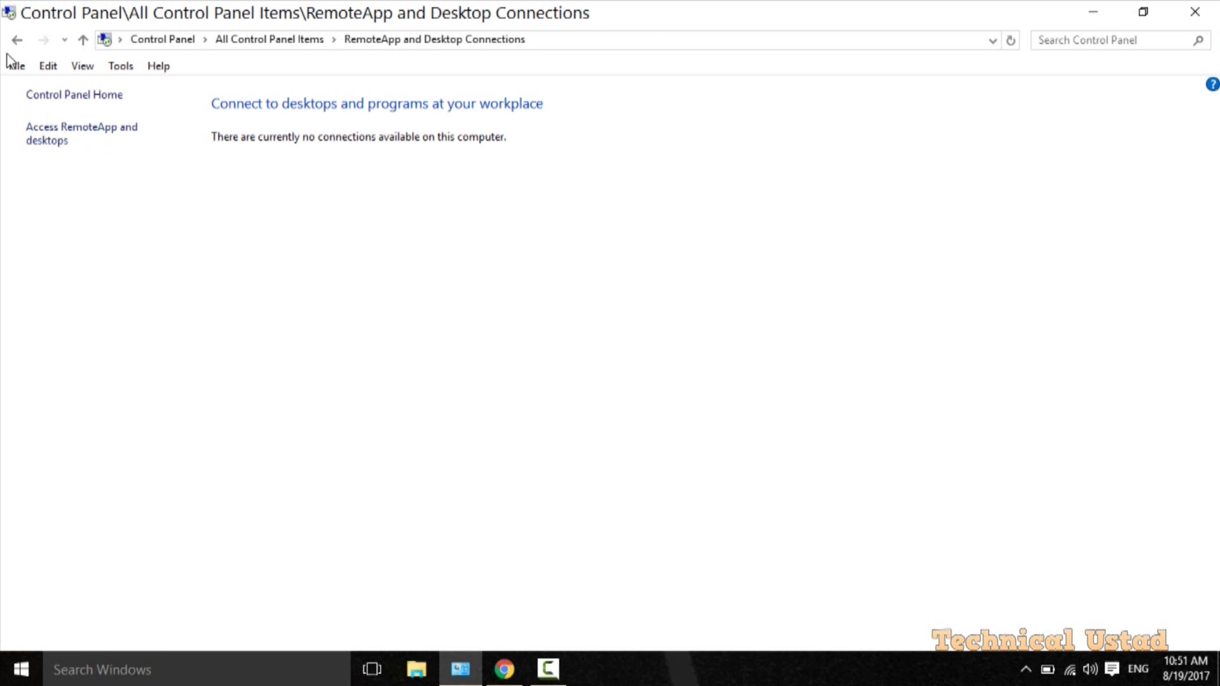
left_click(17, 40)
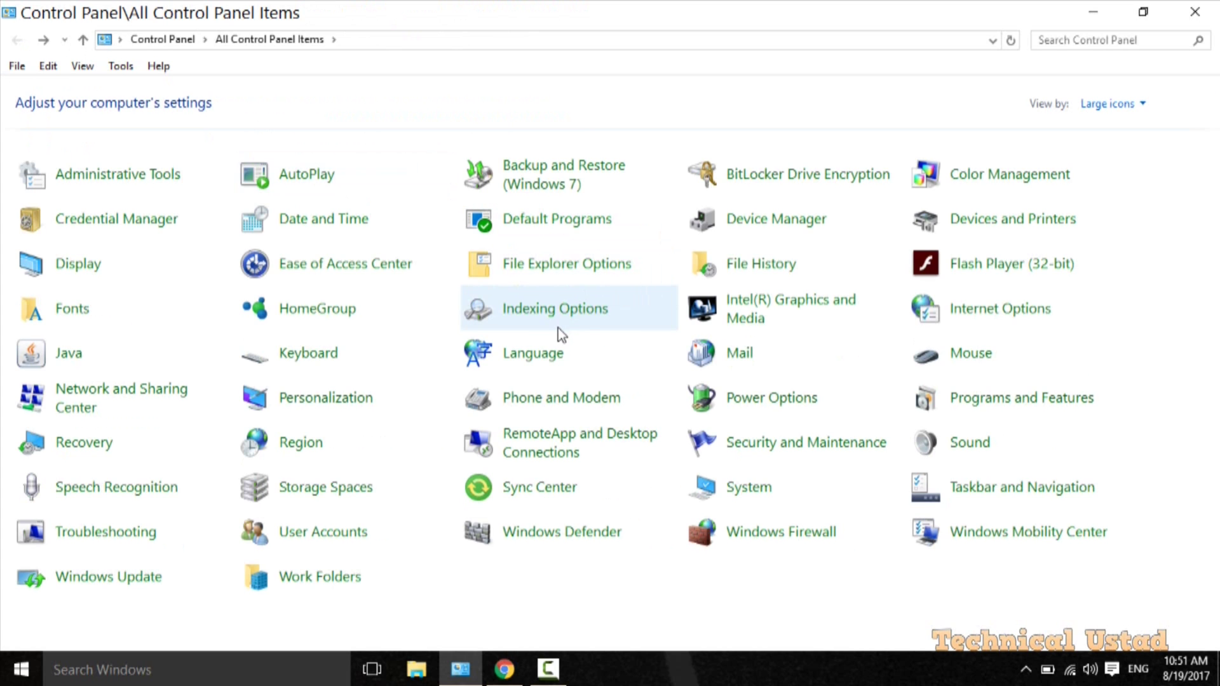
left_click(973, 448)
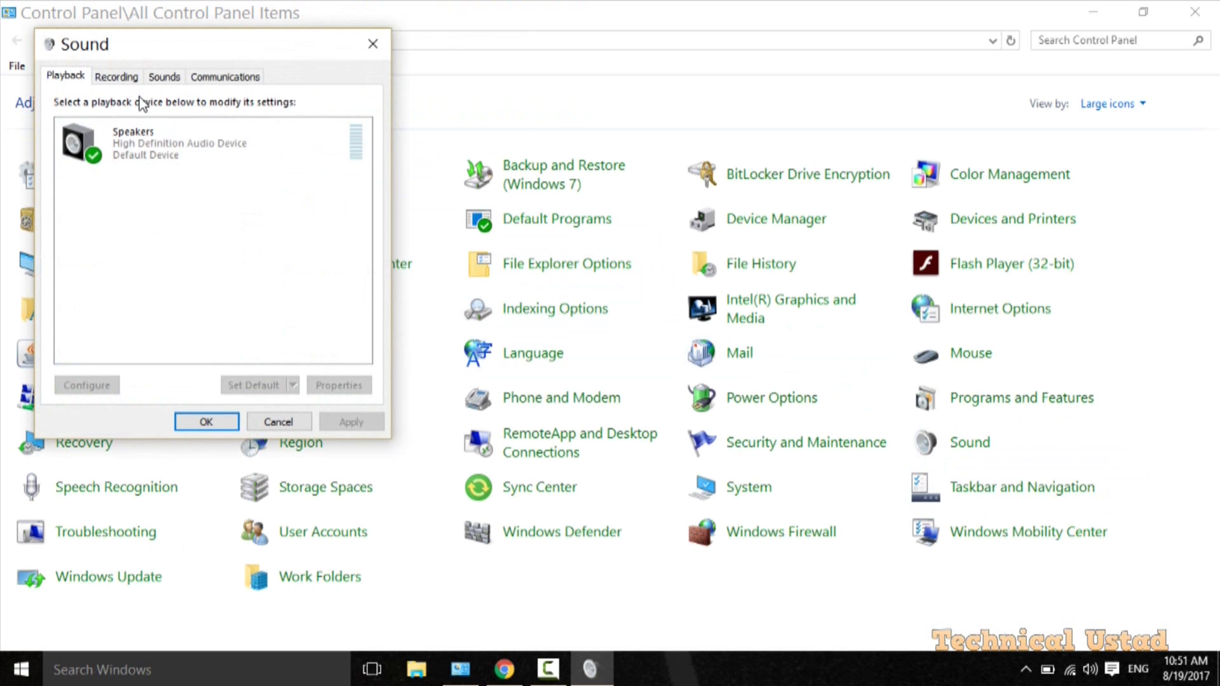
left_click(129, 82)
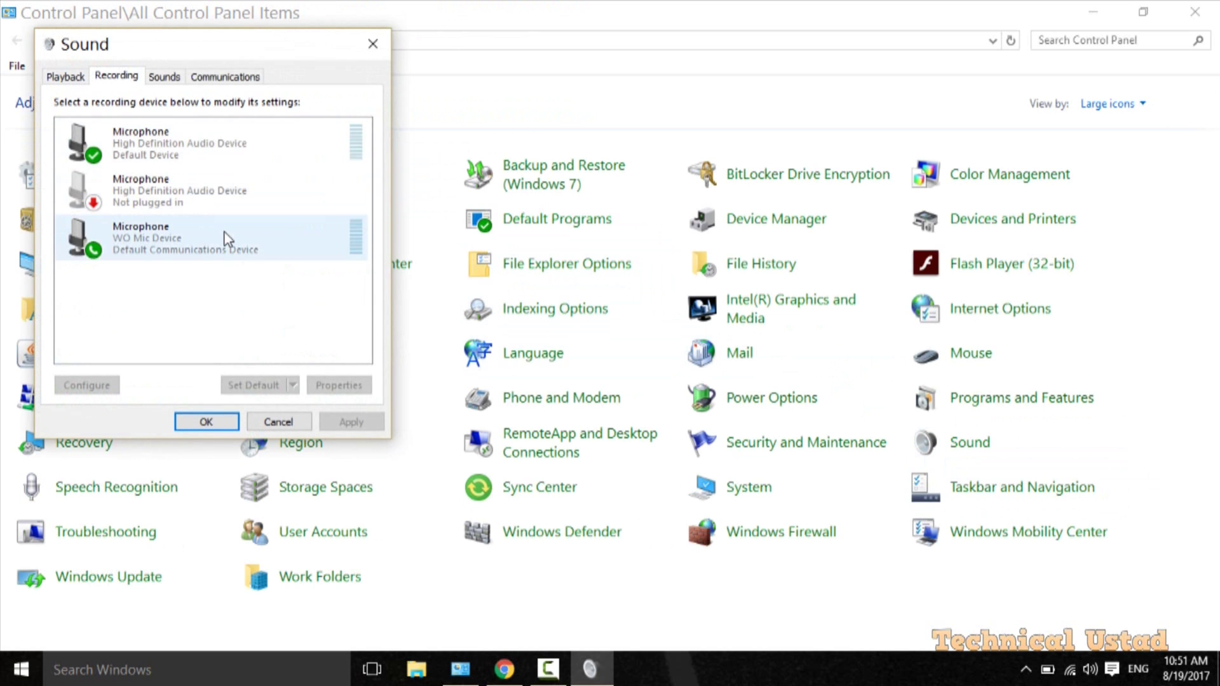
right_click(199, 299)
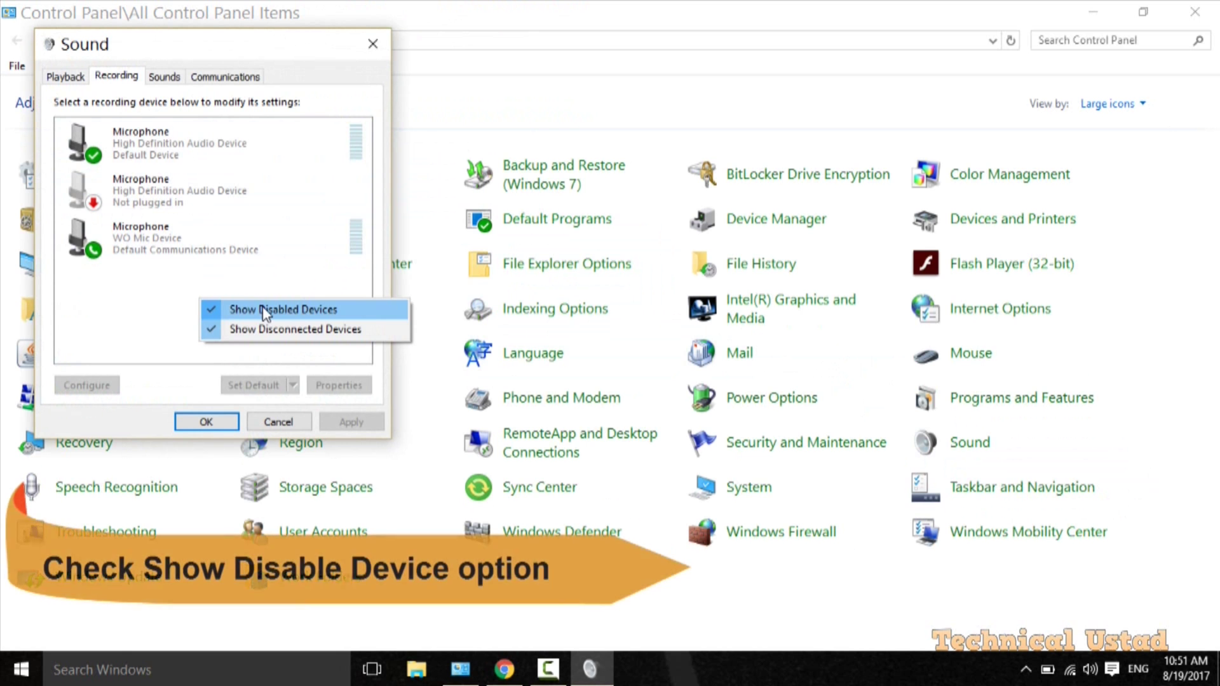
left_click(113, 322)
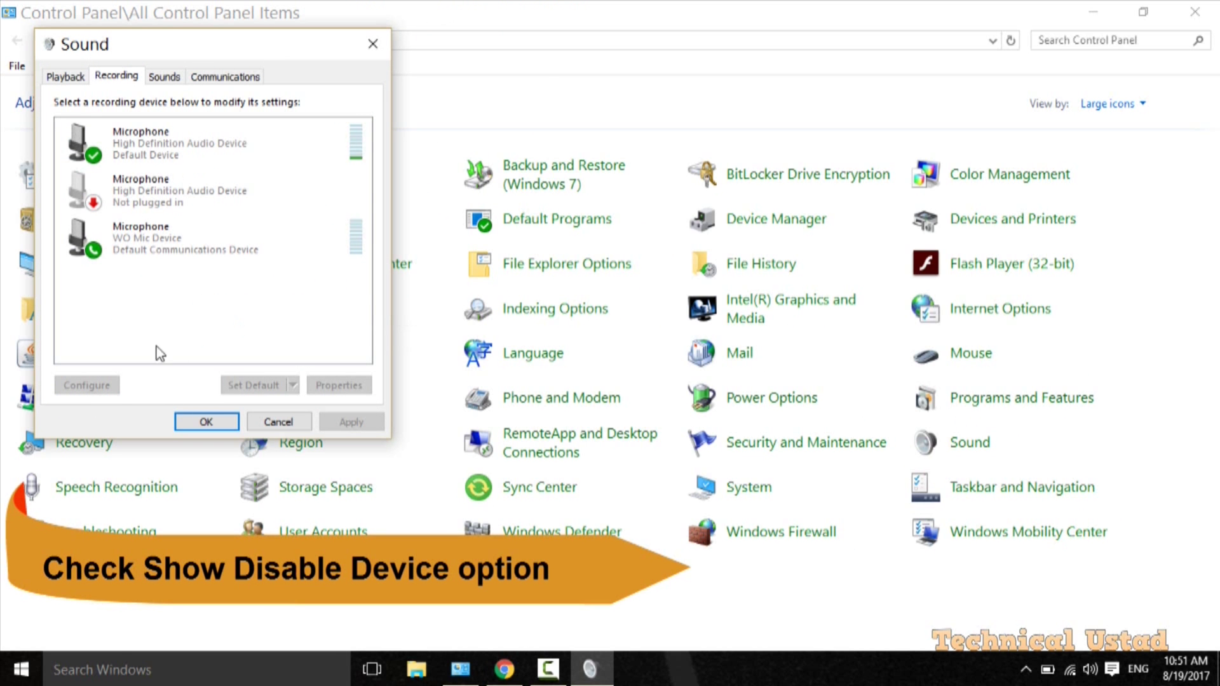
left_click(279, 421)
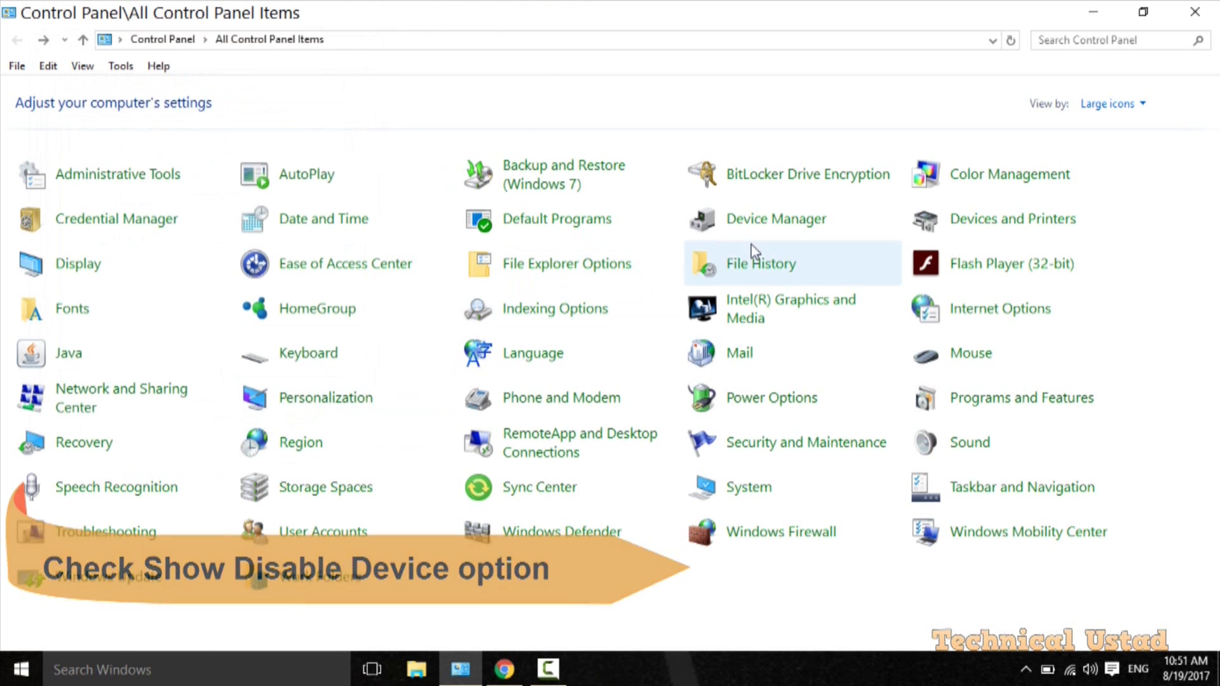
- Close Control Panel and return Chrome to the 'realtek hd audio' Google search results
left_click(1194, 12)
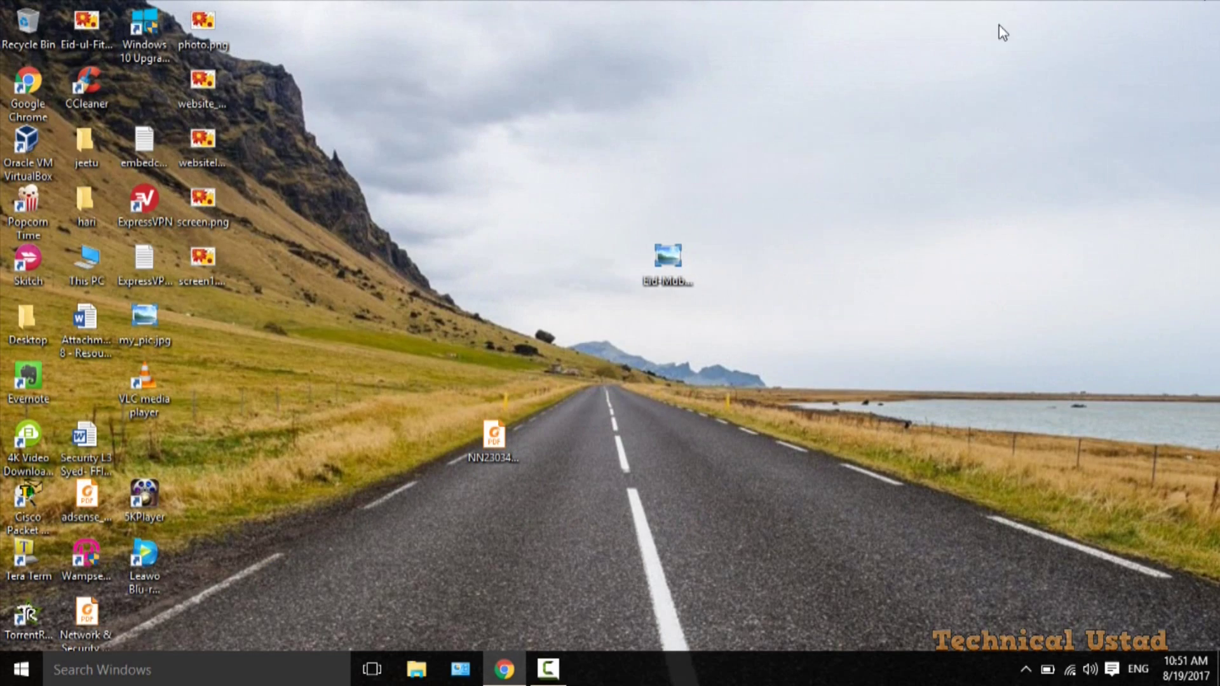
left_click(515, 655)
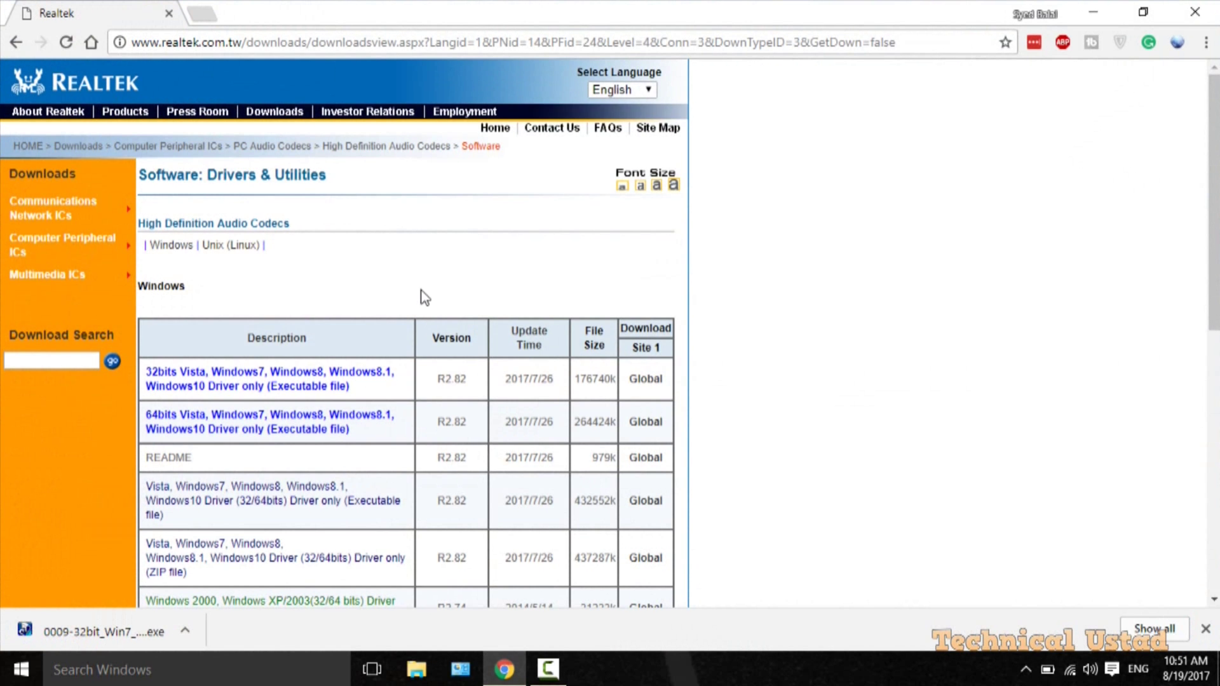
left_click(16, 43)
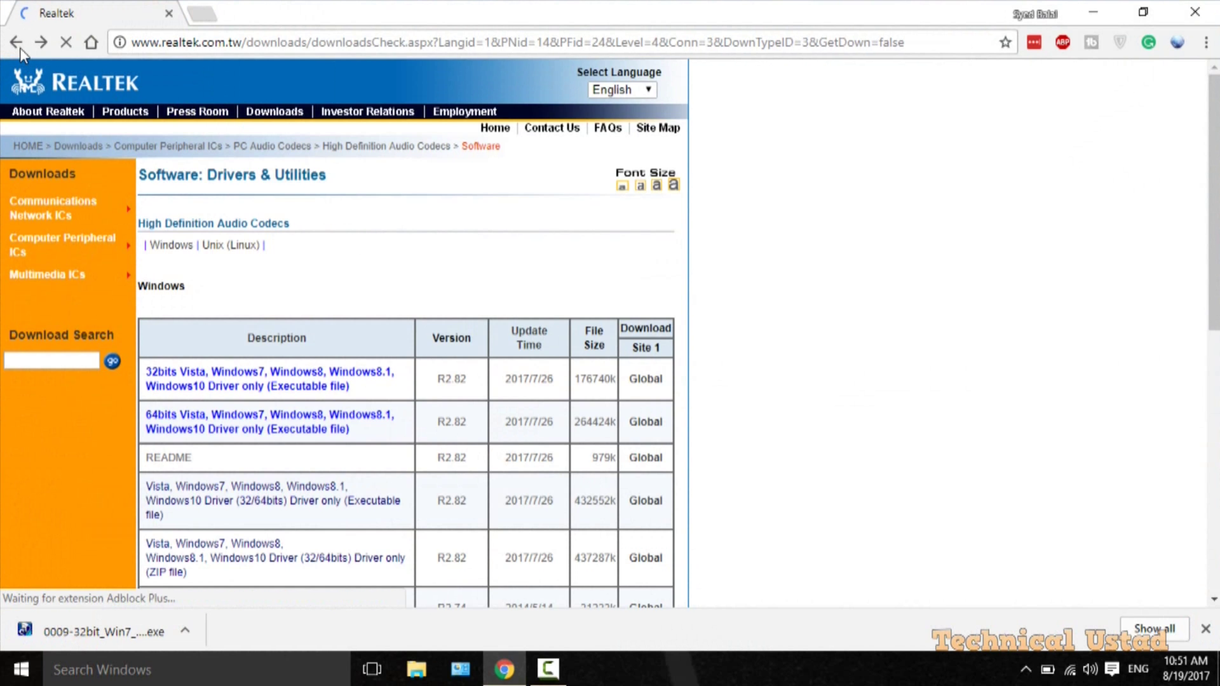
left_click(16, 43)
left_click(16, 43)
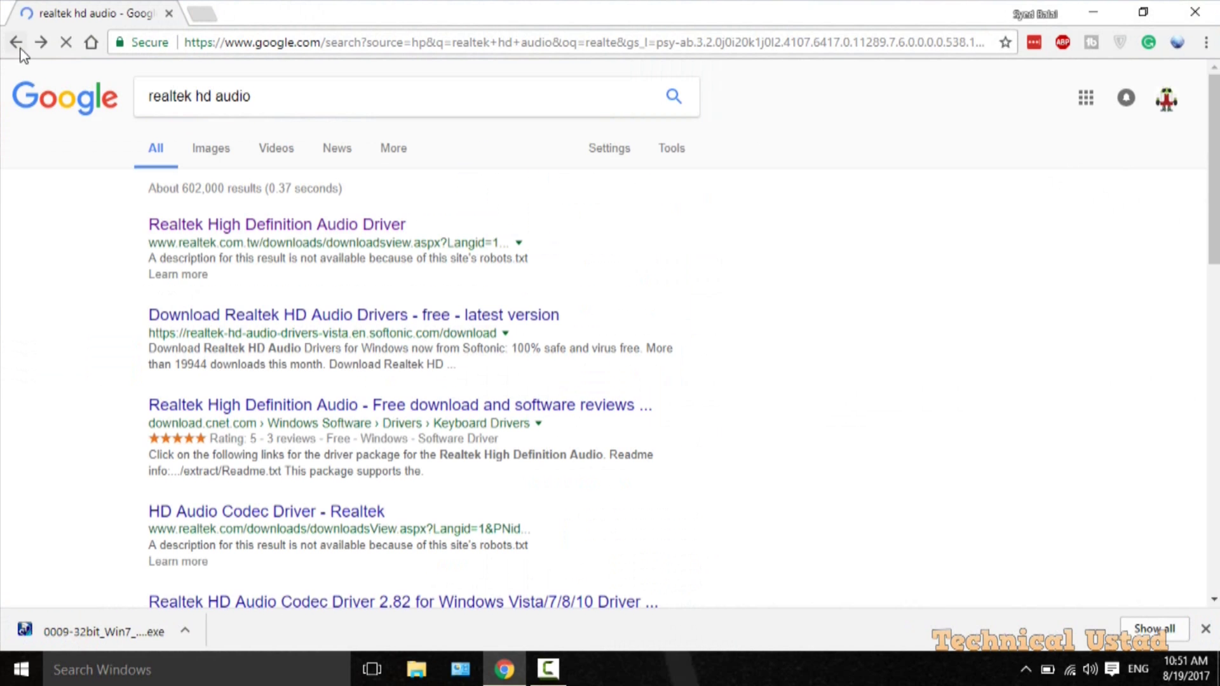
left_click(271, 96)
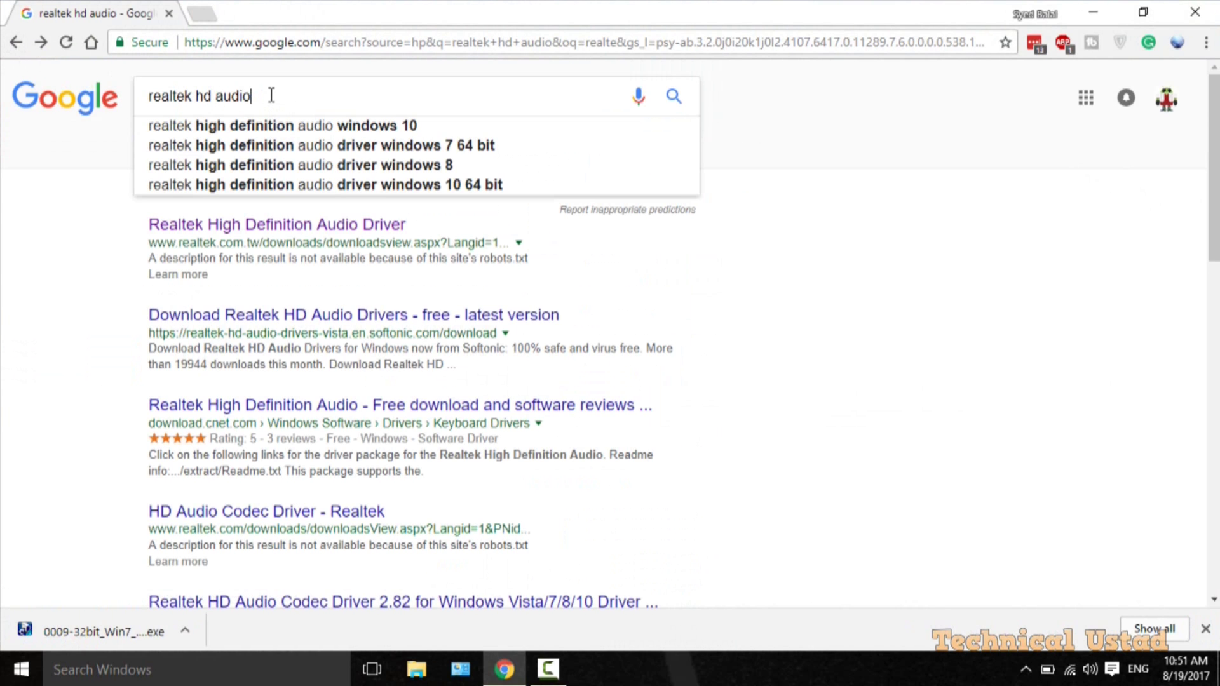
key("Return")
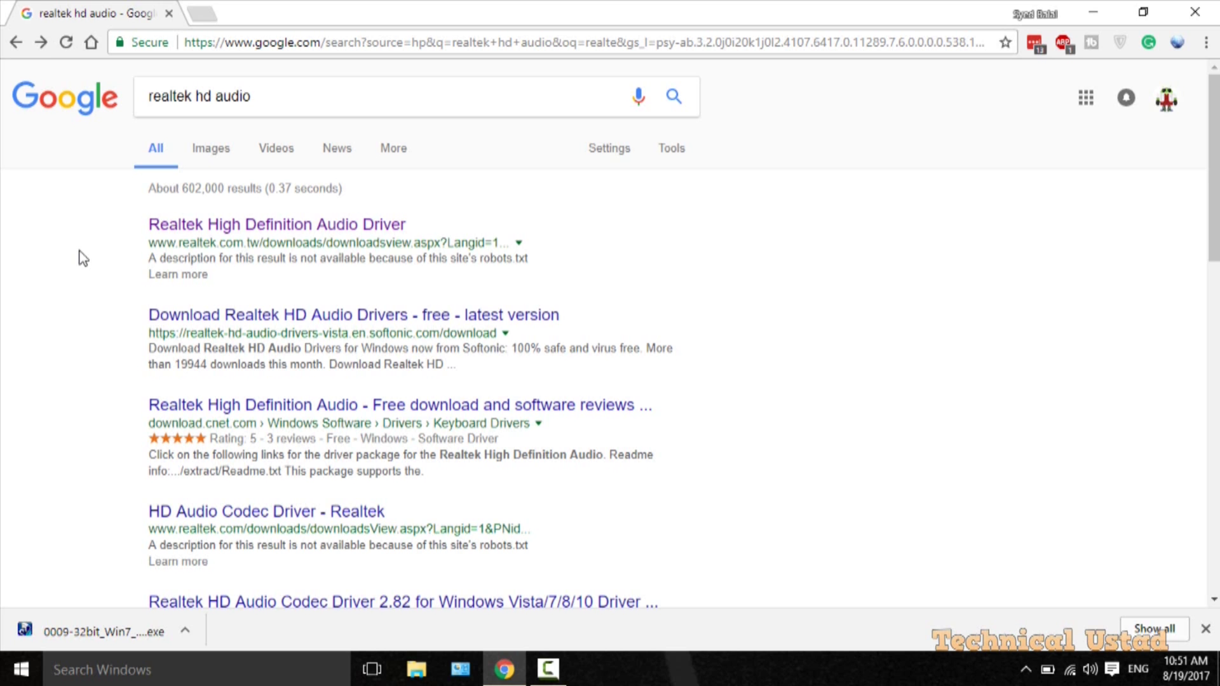
- Open the Realtek High Definition Audio Driver result and accept the download notice
left_click(199, 228)
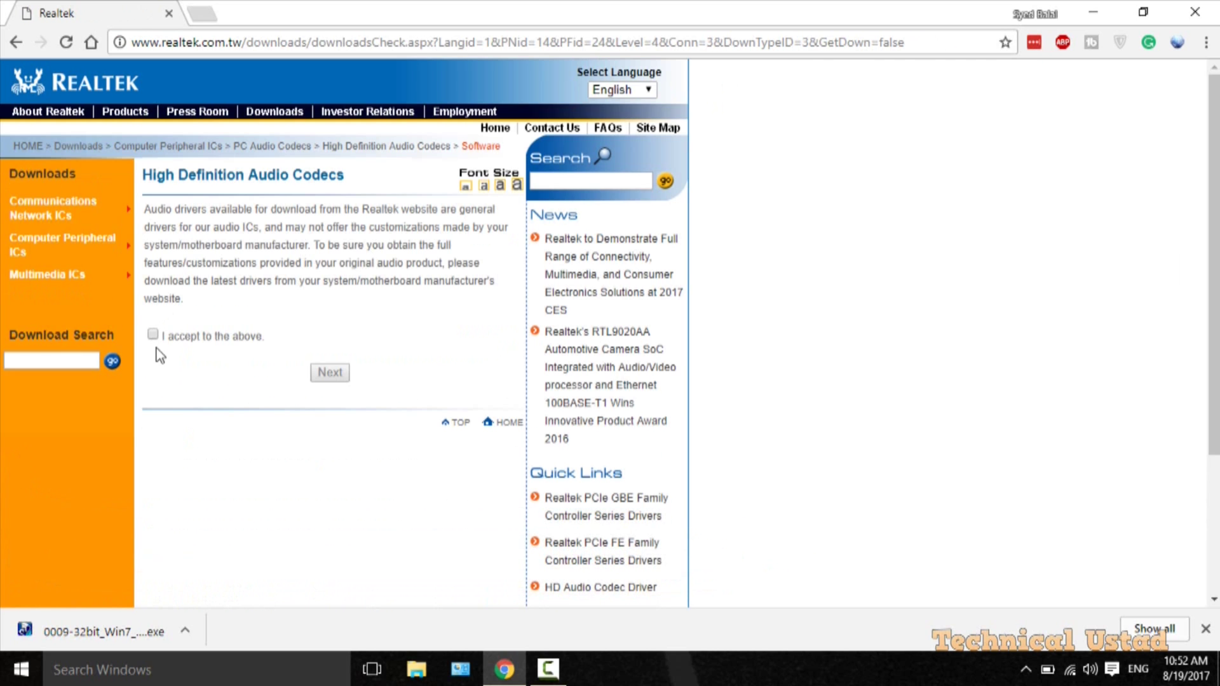
left_click(153, 335)
left_click(329, 372)
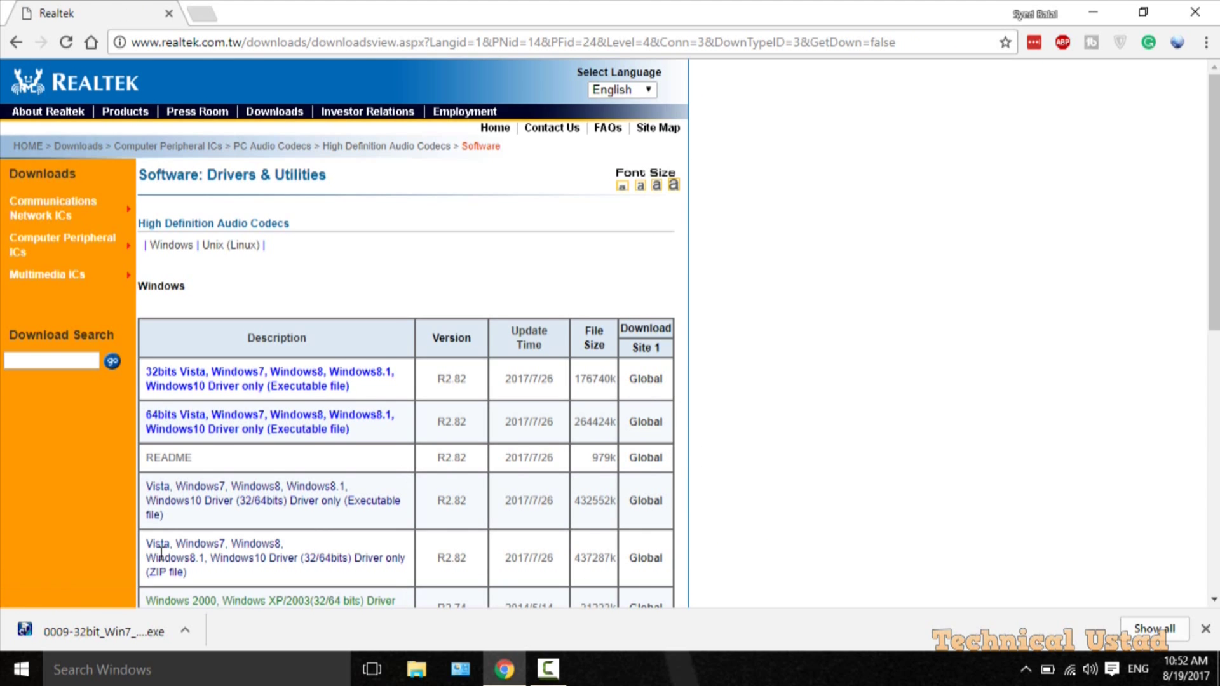
- Confirm in This PC properties that the system is 64-bit Windows 10 Pro, then return to Chrome
left_click(416, 670)
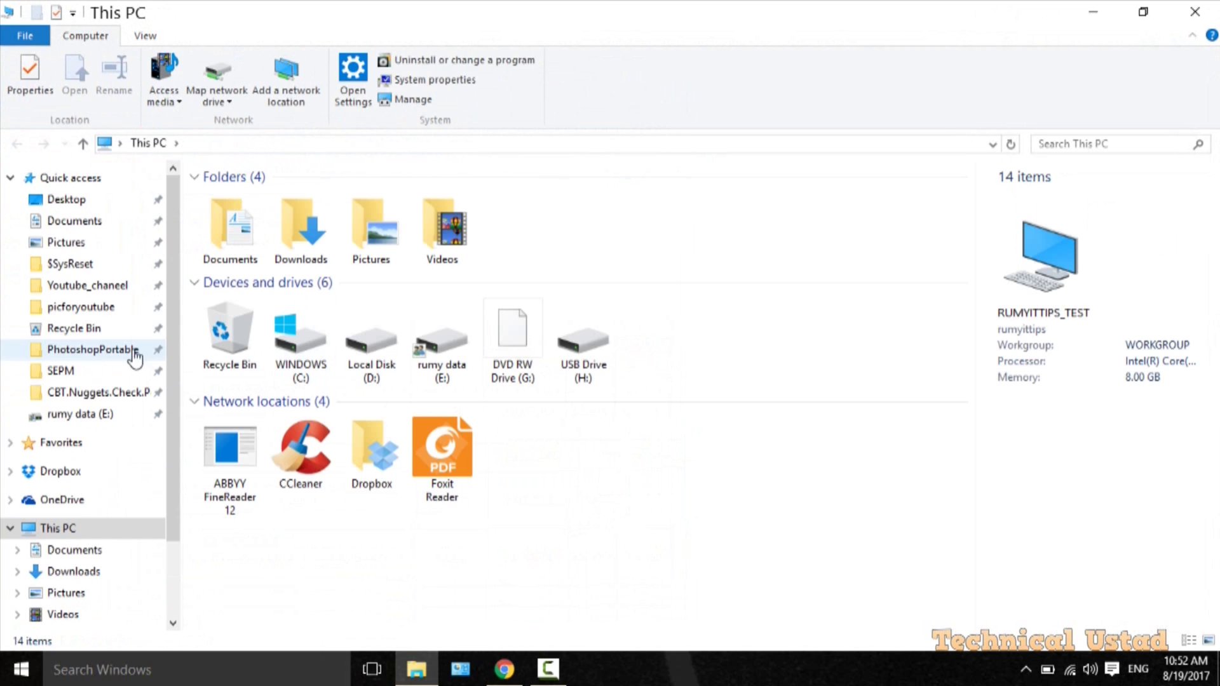
right_click(59, 528)
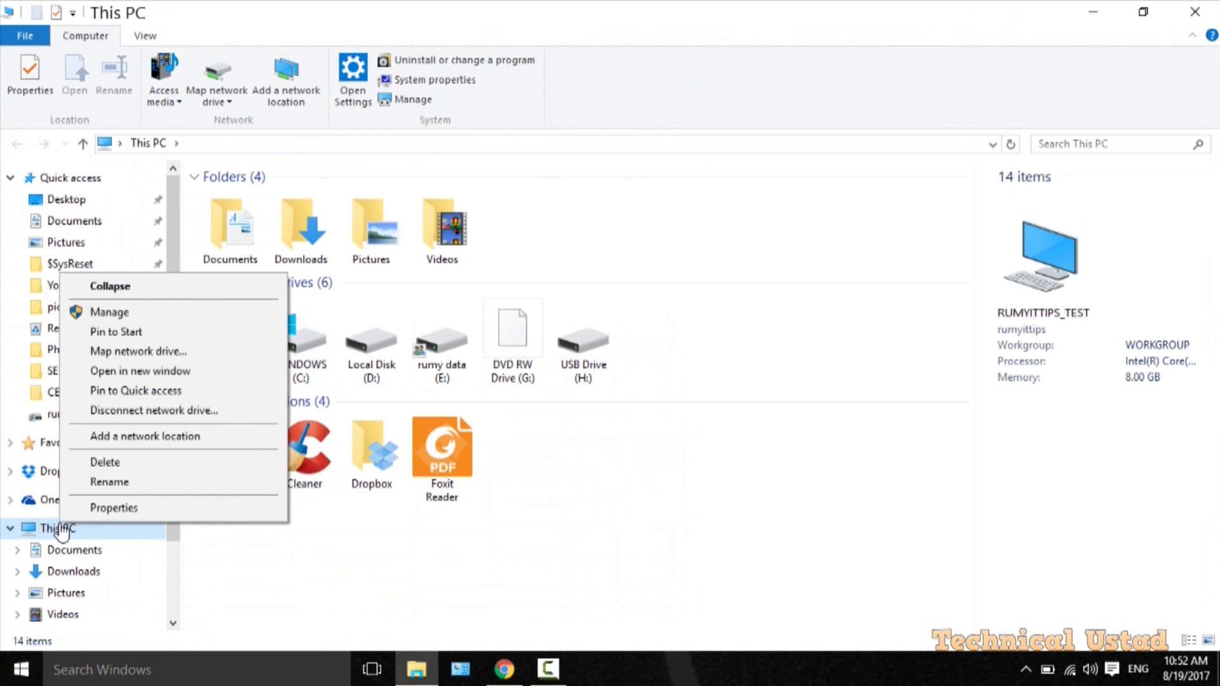
left_click(103, 508)
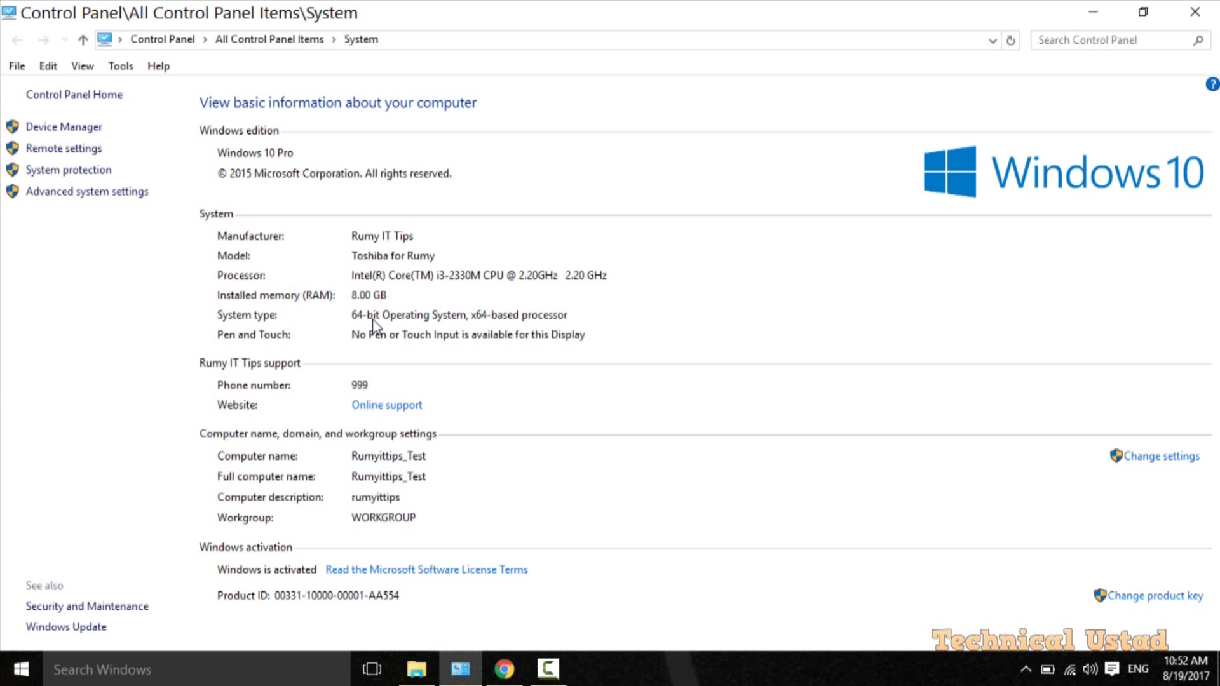
left_click(1195, 12)
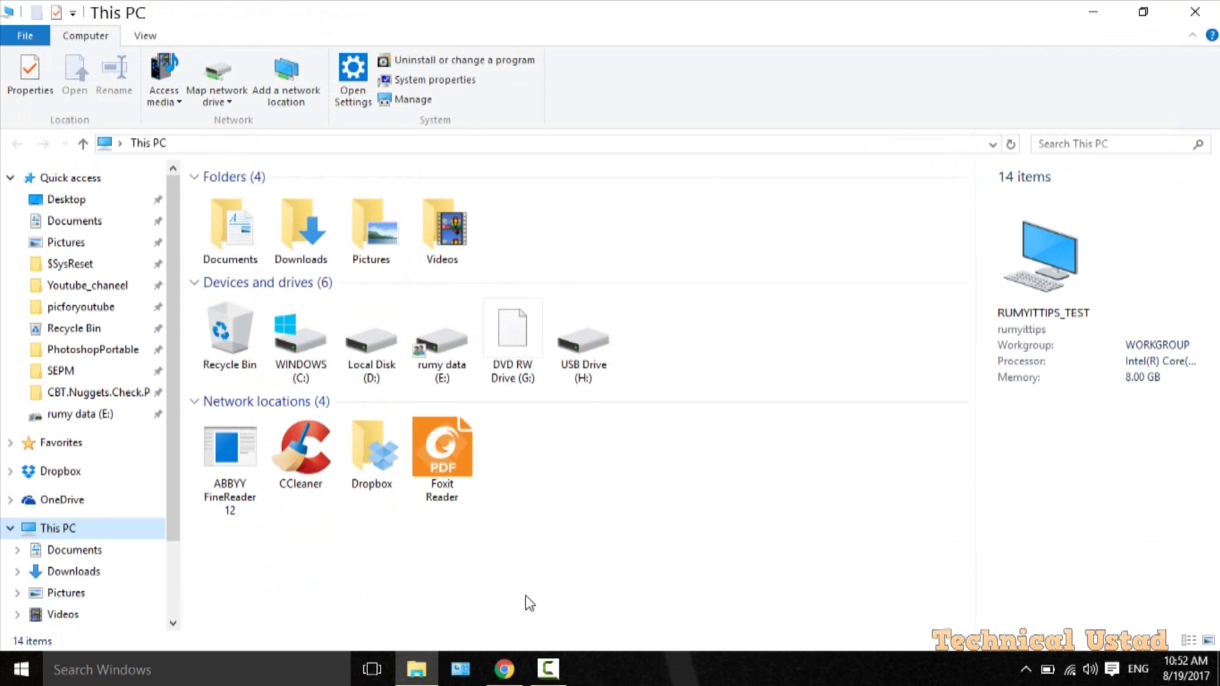
left_click(502, 670)
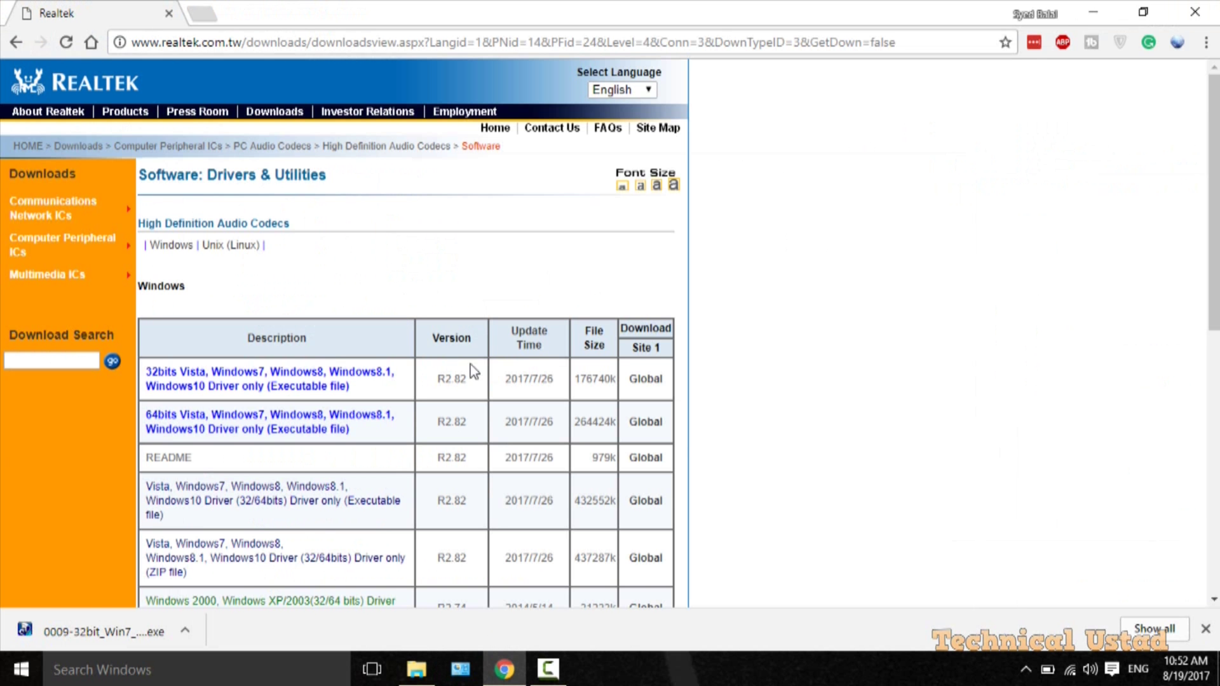
- Download the 64-bit Windows 10 Realtek driver and launch its installer
left_click(645, 422)
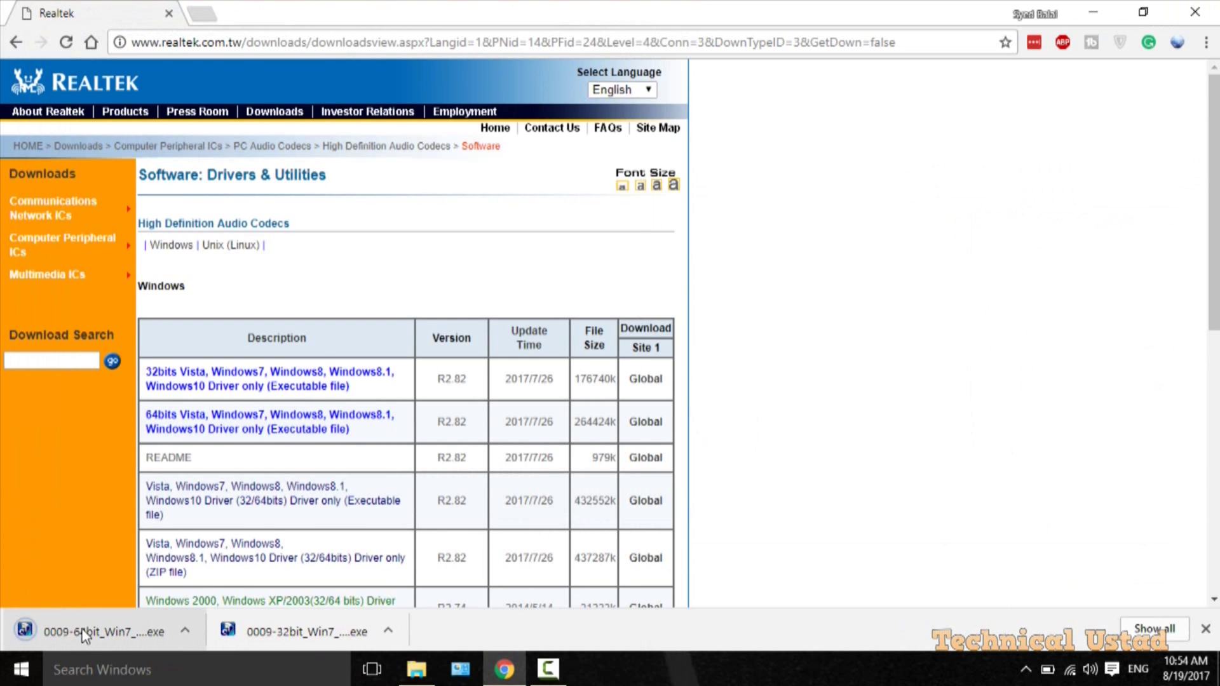
left_click(82, 629)
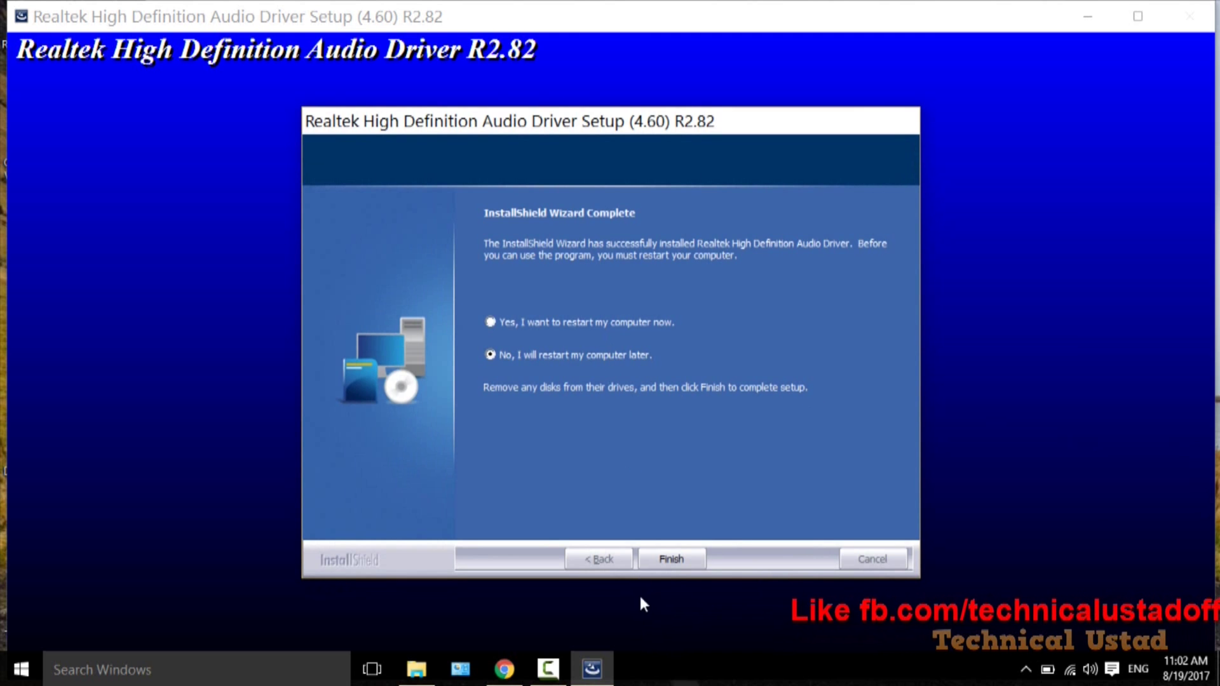
- Finish the Realtek setup choosing to restart later, and bring up All Control Panel Items
left_click(657, 563)
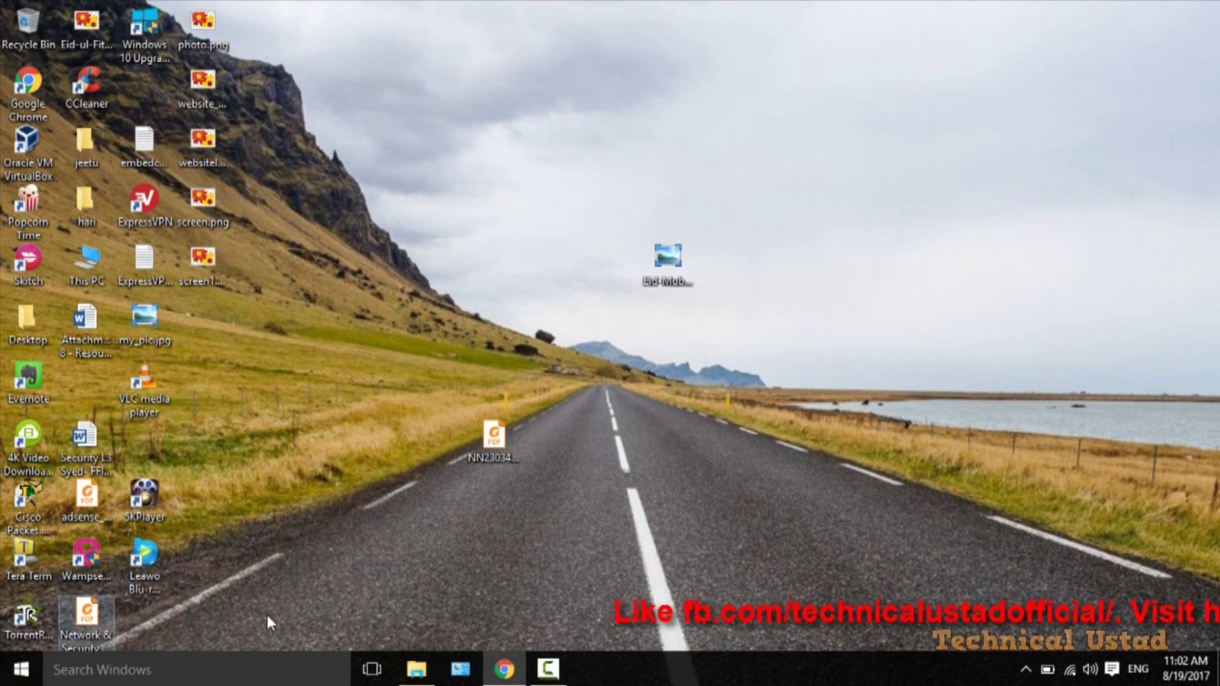
left_click(462, 670)
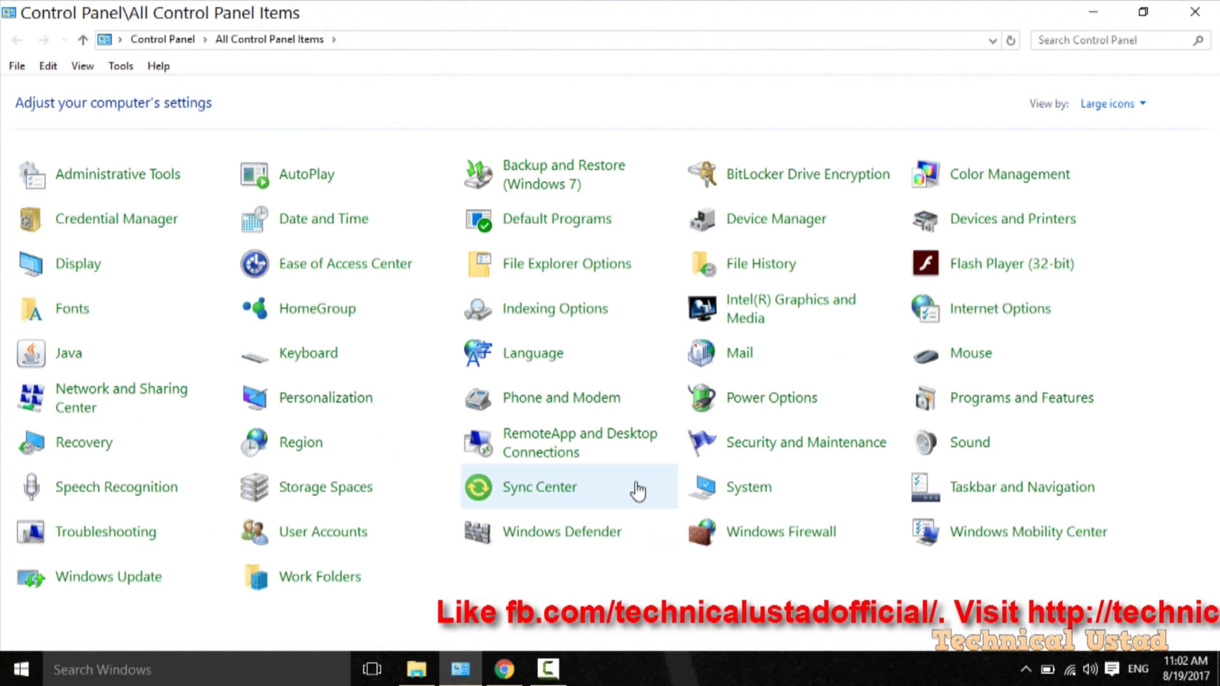
- Enable Stereo Mix in the Sound Recording devices and make it the default device
left_click(969, 443)
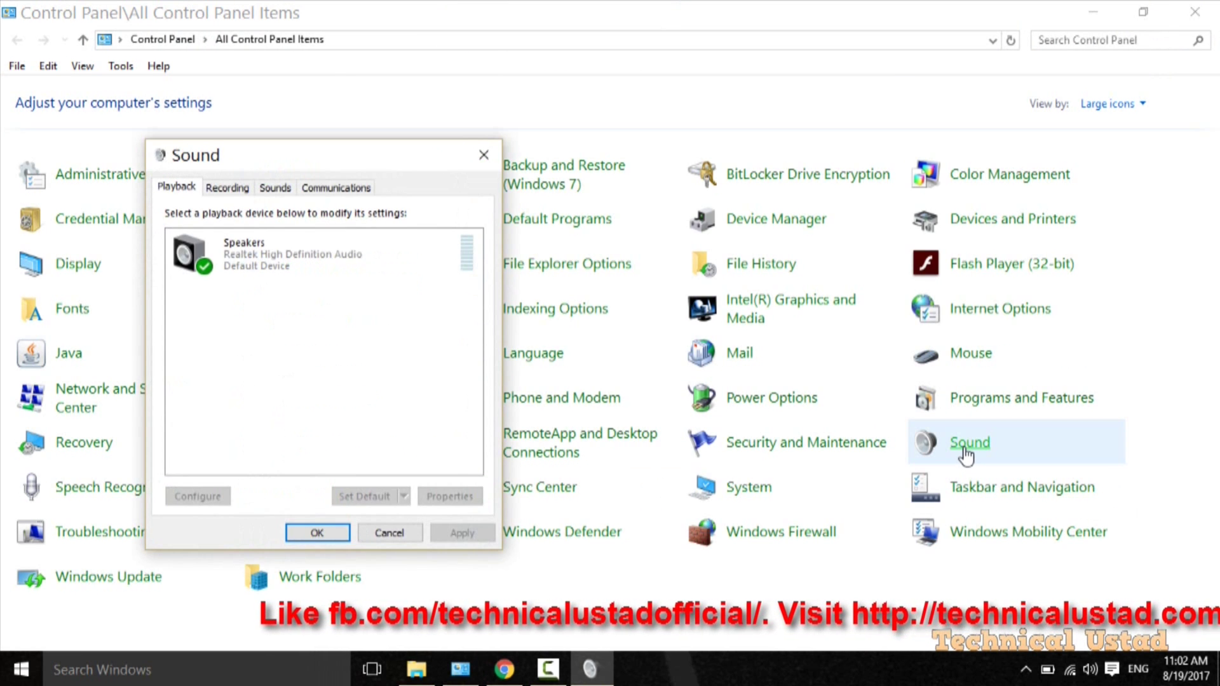
left_click(229, 188)
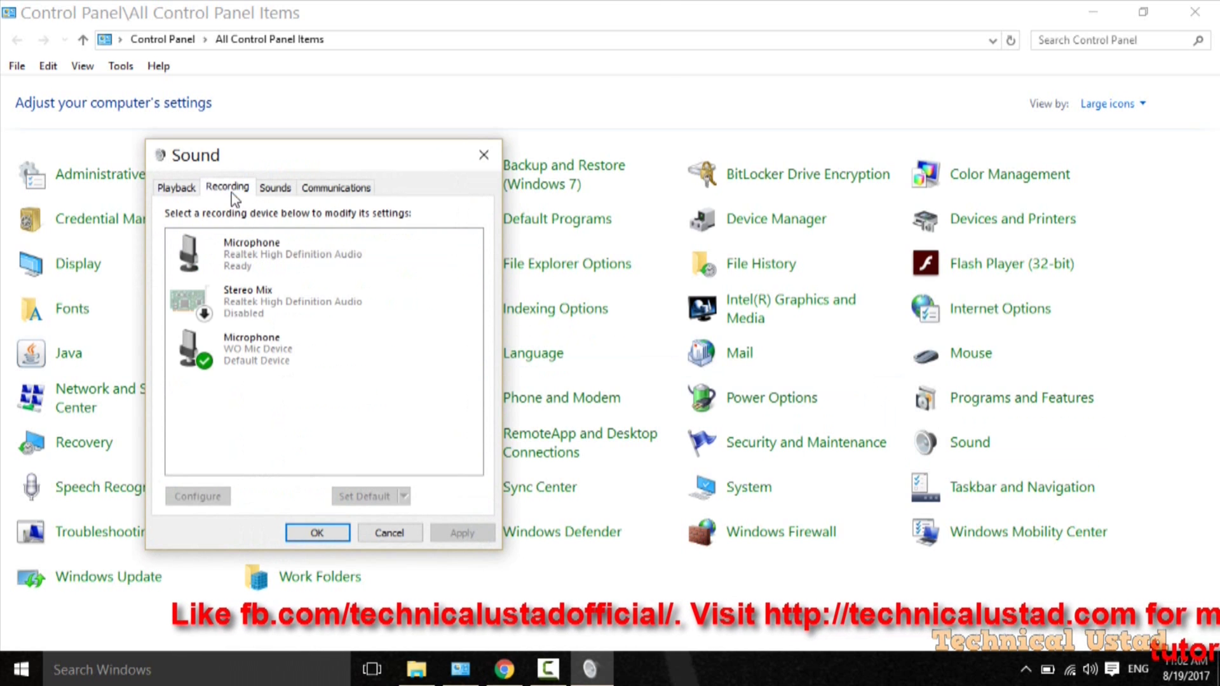
left_click(286, 301)
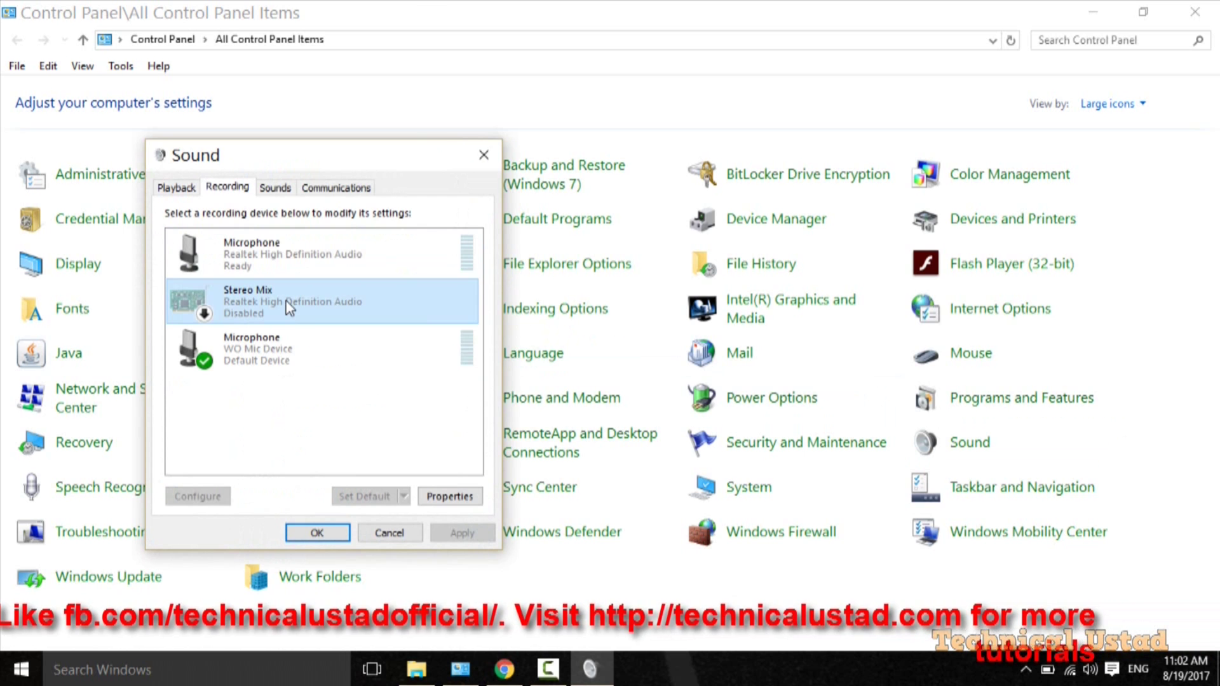
right_click(286, 301)
left_click(319, 312)
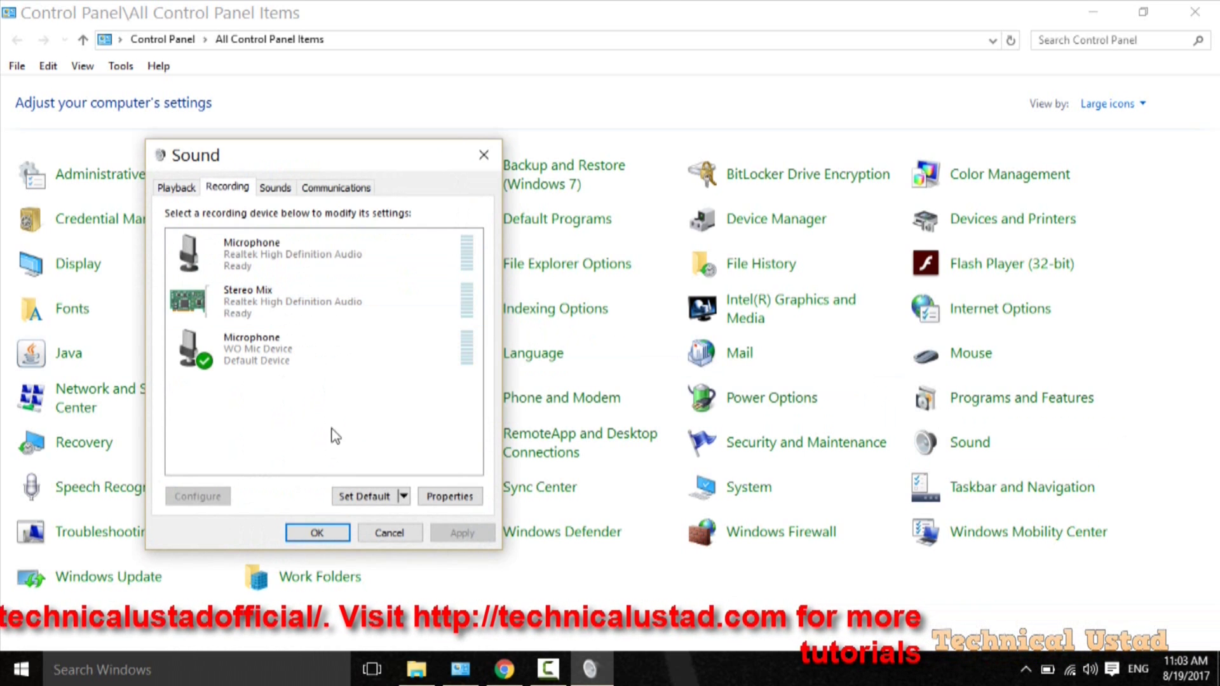
right_click(277, 294)
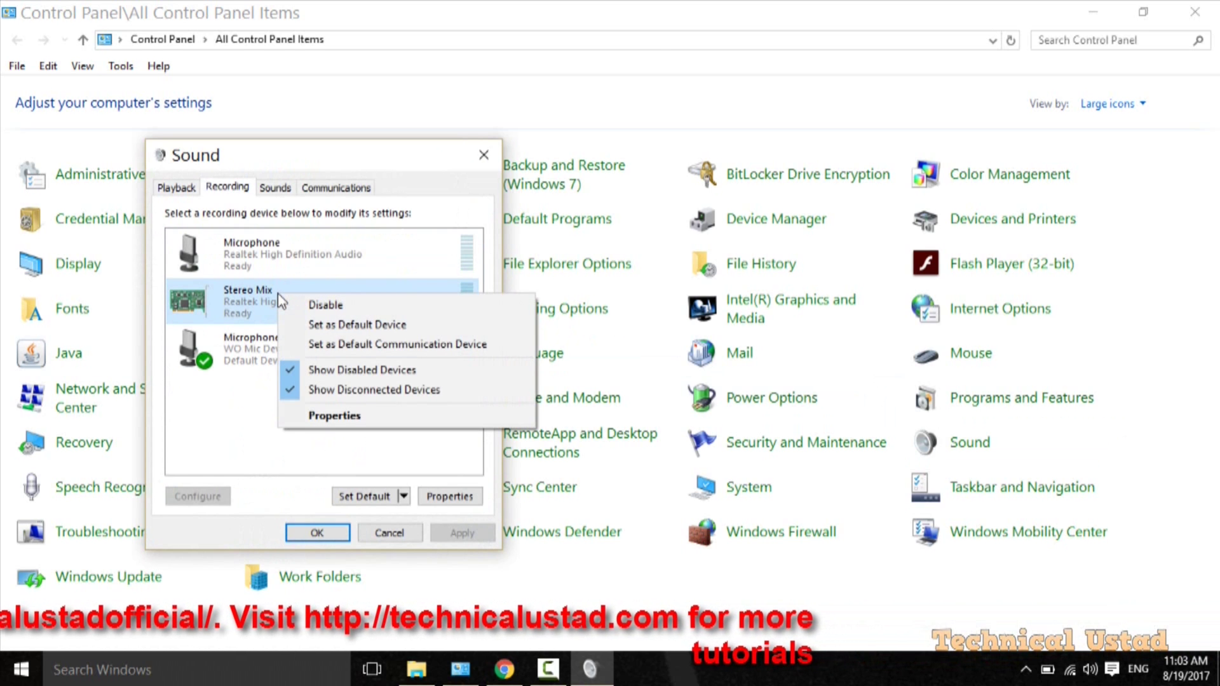
left_click(314, 326)
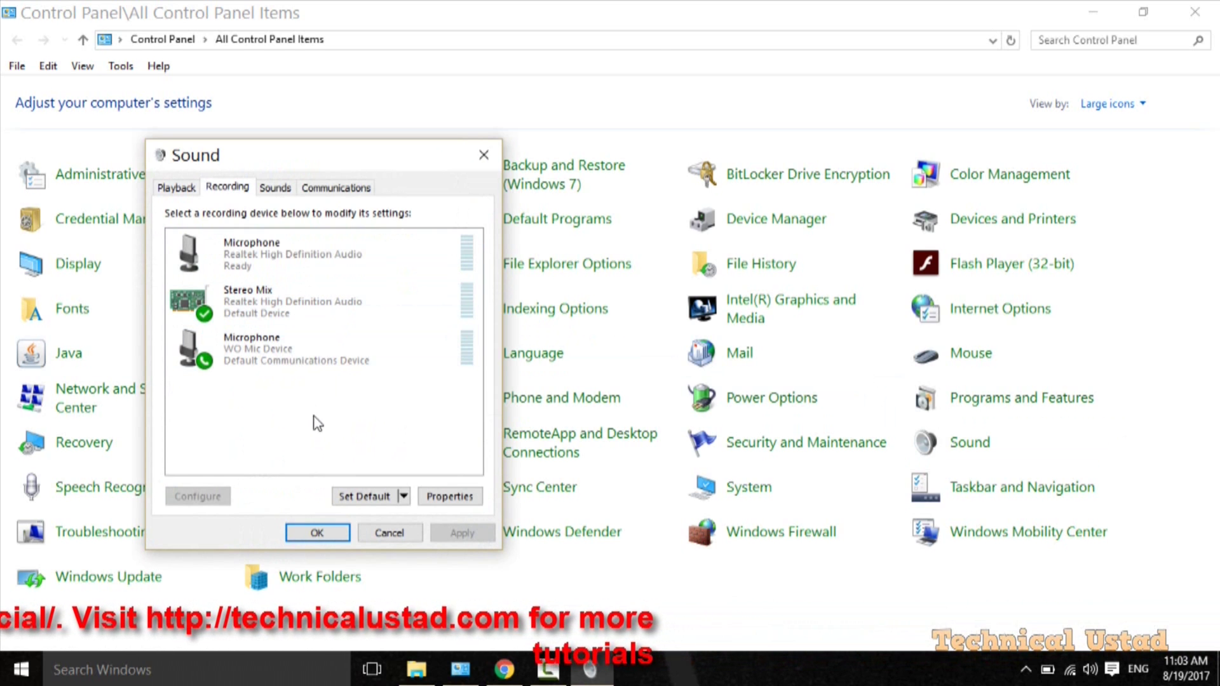
- Disable the WO Mic microphone
left_click(297, 359)
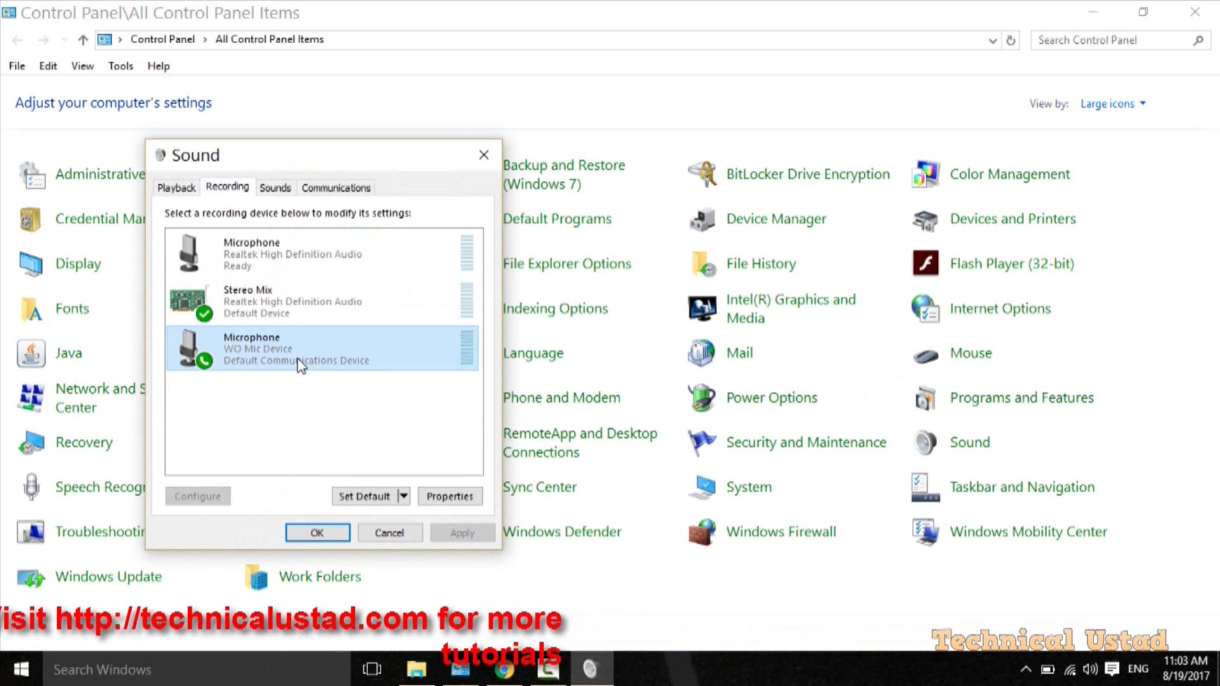
right_click(298, 364)
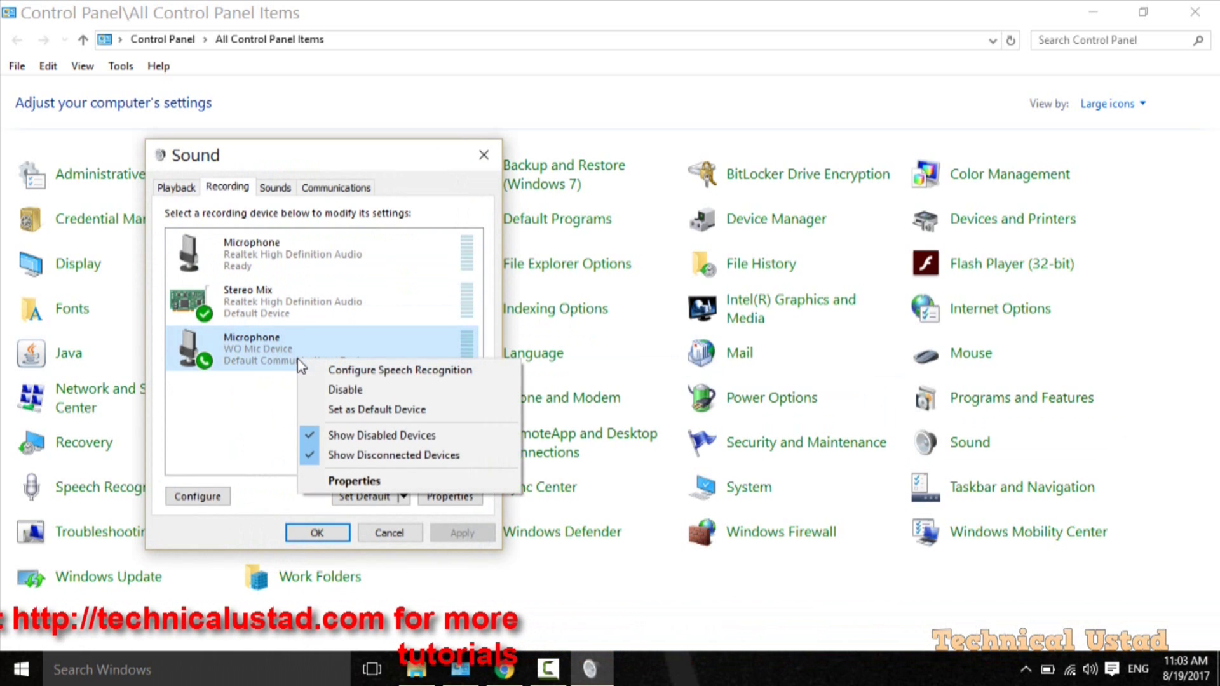
left_click(326, 390)
- Make Stereo Mix the default communication device and apply the changes
left_click(300, 303)
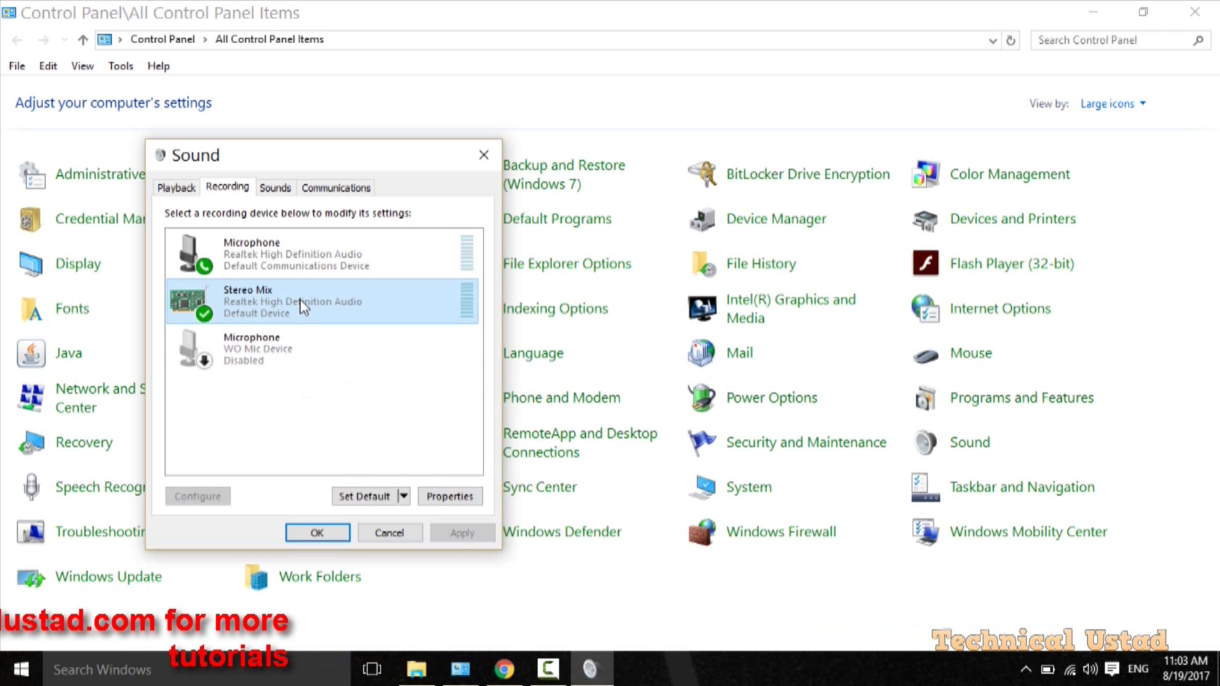
right_click(300, 307)
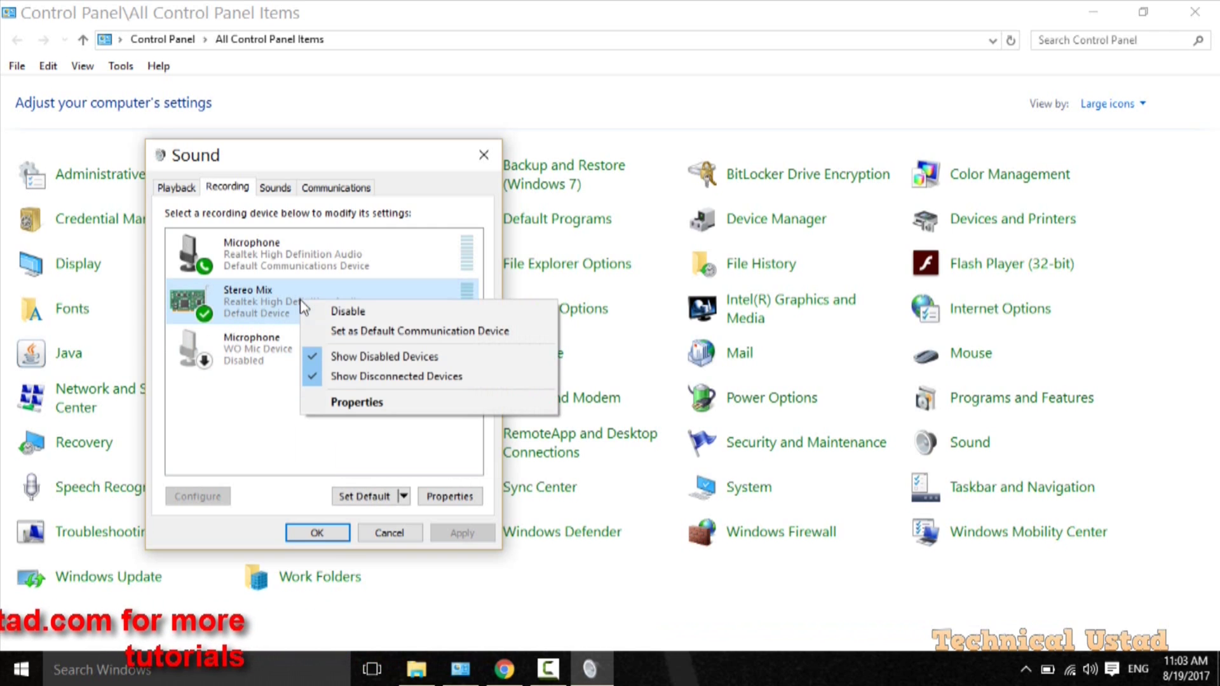
left_click(330, 334)
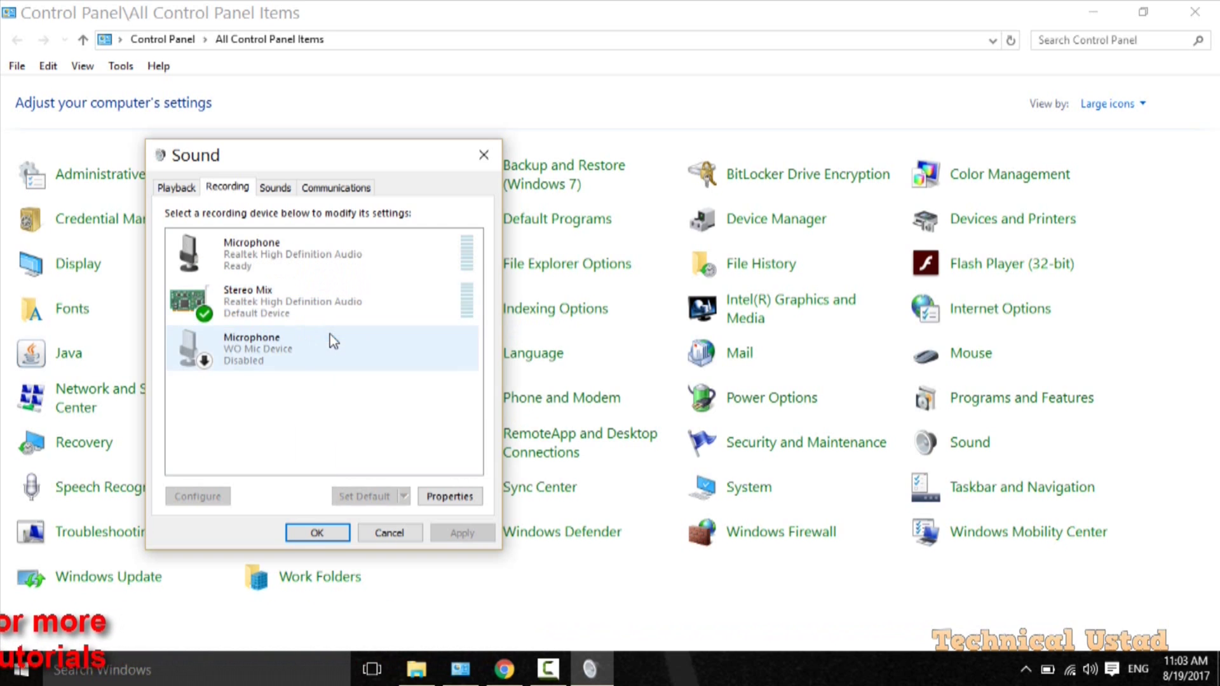
left_click(319, 533)
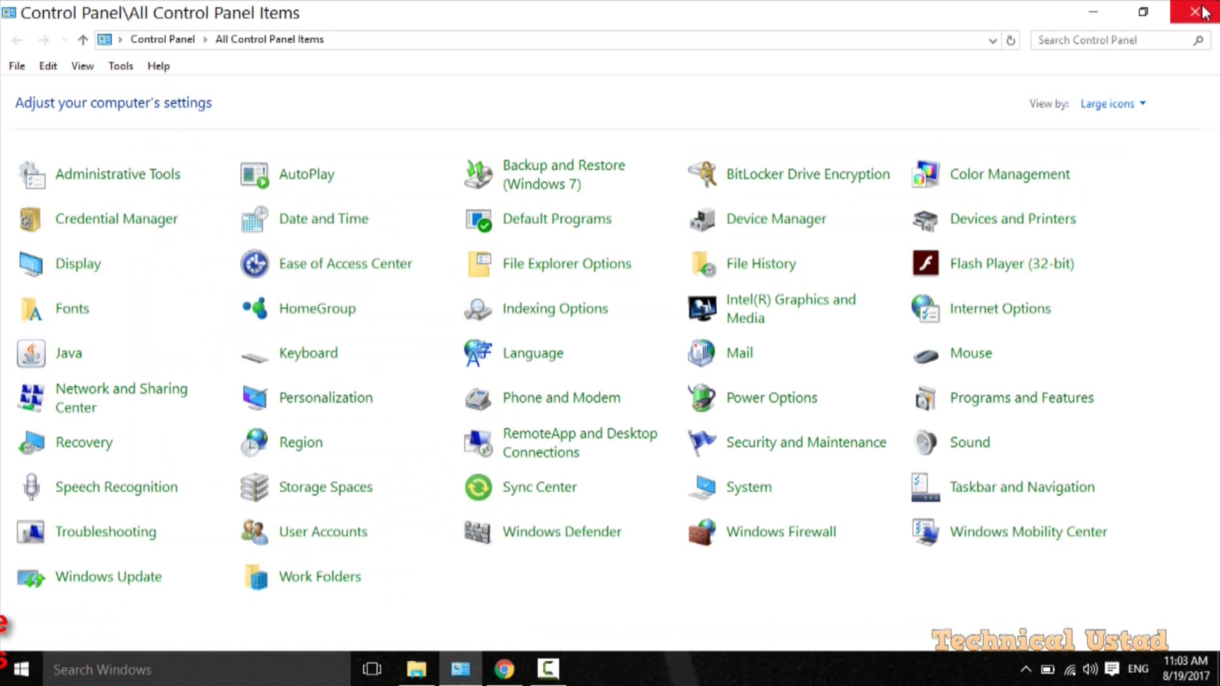